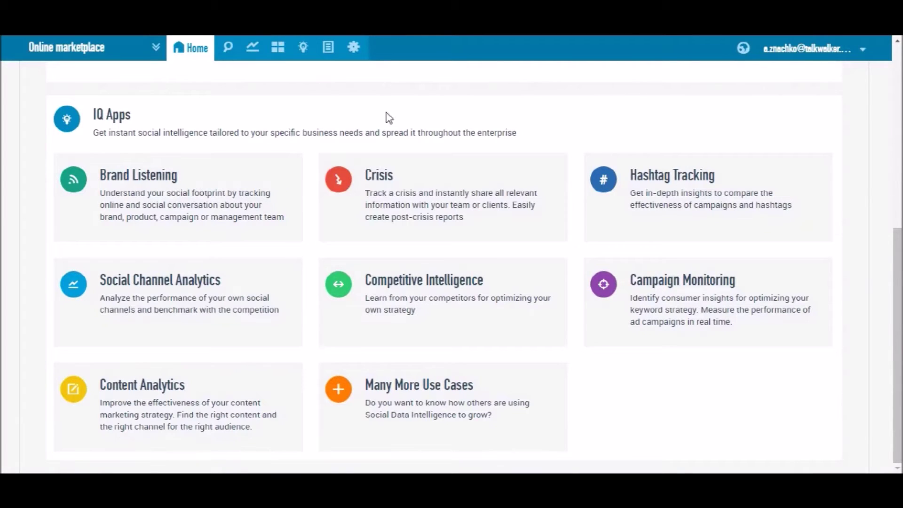
# Create a new custom indicator under Project Settings and open its downloaded XLSX sample file.
pyautogui.click(355, 49)
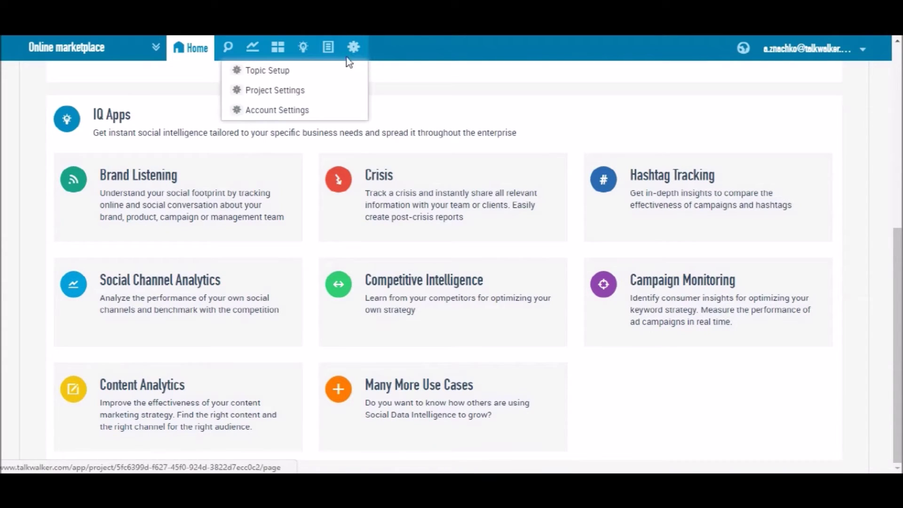
pyautogui.click(280, 93)
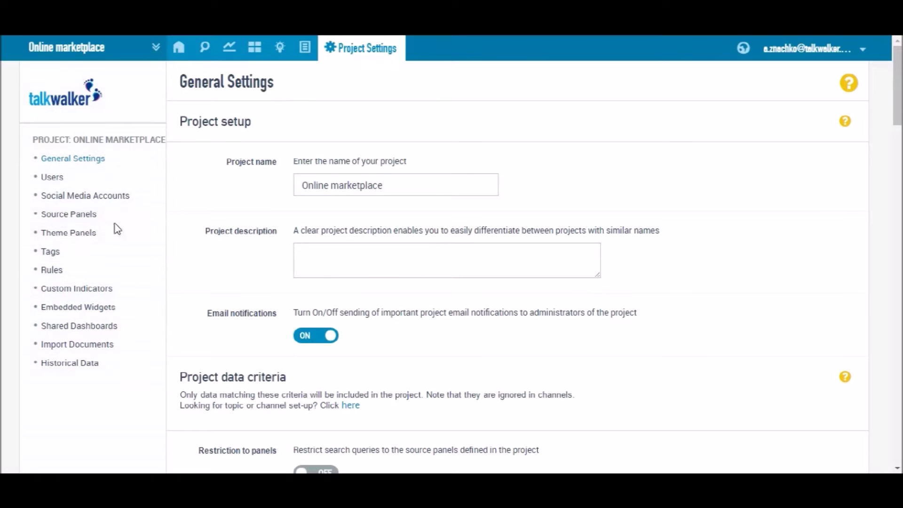
pyautogui.click(93, 293)
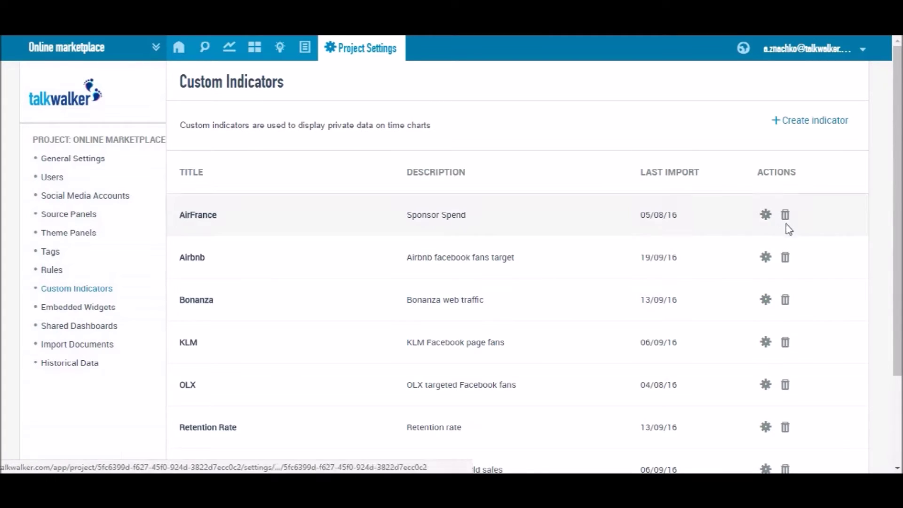
pyautogui.click(804, 125)
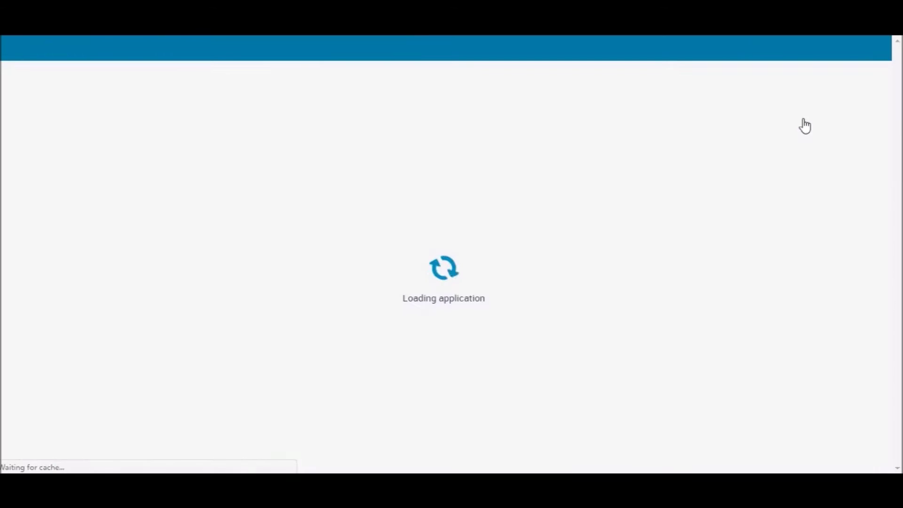
pyautogui.scroll(-1, 554, 289)
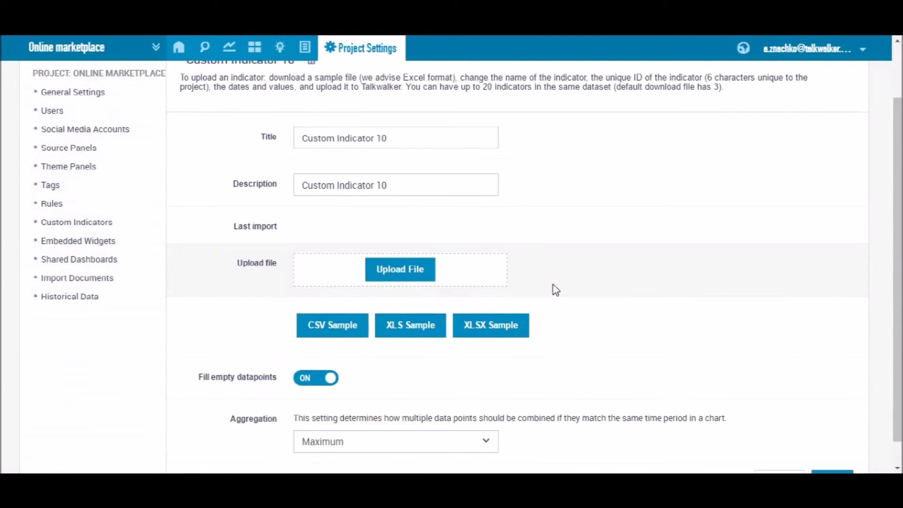
pyautogui.click(493, 334)
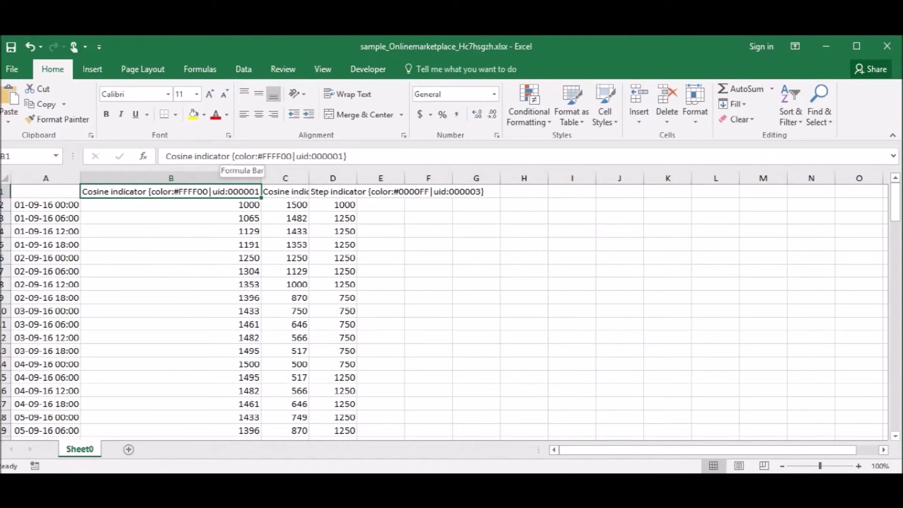
# Edit the B1 header to the new indicator name, maroon colour #800000 and trimmed id.
pyautogui.moveTo(227, 156); pyautogui.dragTo(166, 155)
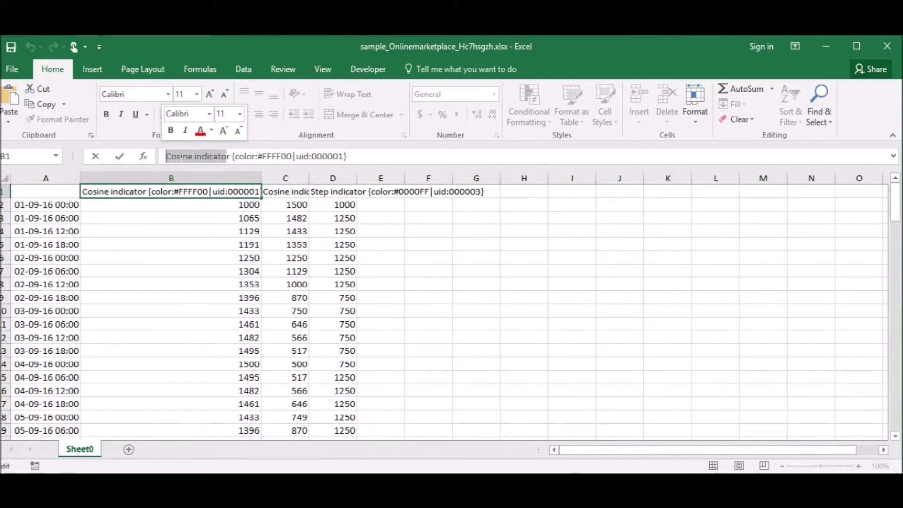
pyautogui.press('BackSpace')
pyautogui.write('Le')
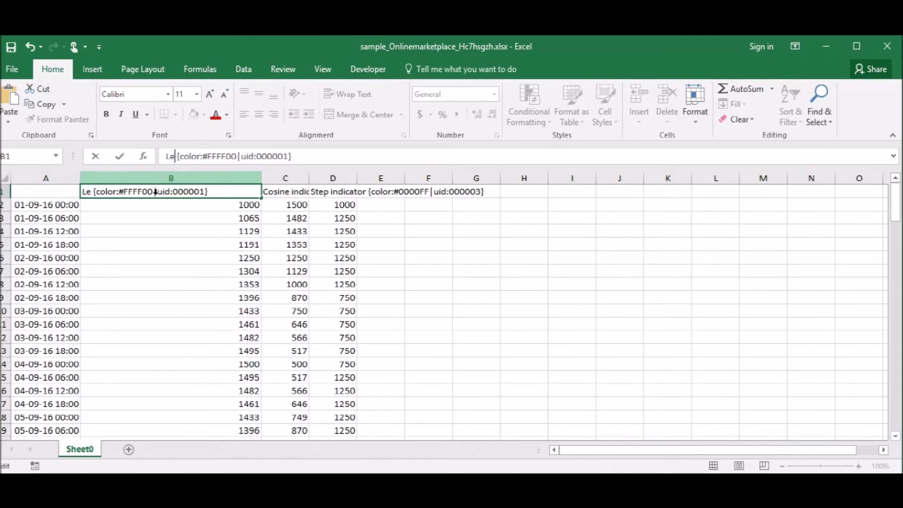
pyautogui.write('ad Genera')
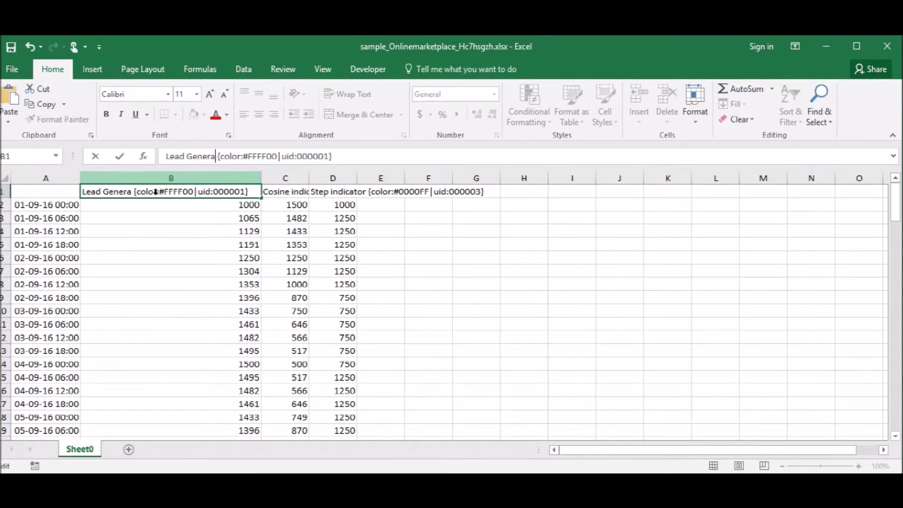
pyautogui.write('ted')
pyautogui.press('Right')
pyautogui.press('Right')
pyautogui.press('Right')
pyautogui.press('Right')
pyautogui.press('Right')
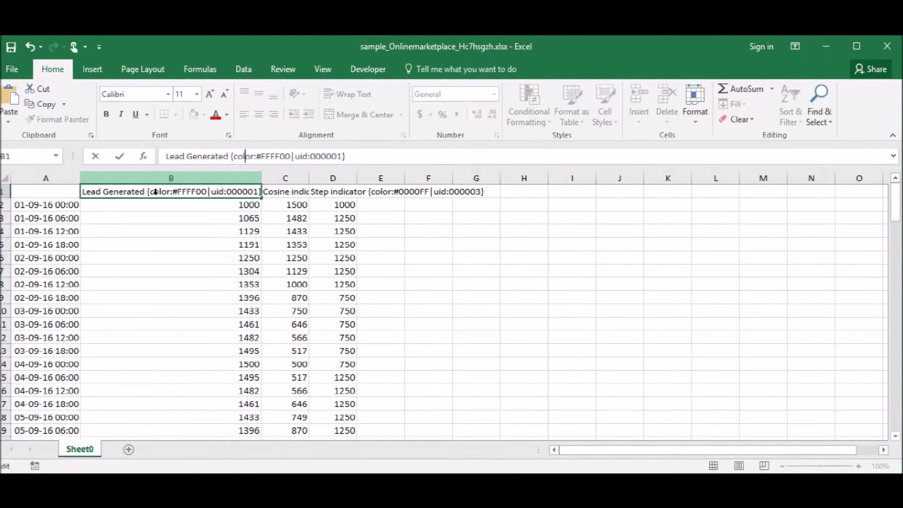
pyautogui.press('Right')
pyautogui.press('Right')
pyautogui.press('Right')
pyautogui.press('Delete')
pyautogui.press('Delete')
pyautogui.press('Delete')
pyautogui.press('Delete')
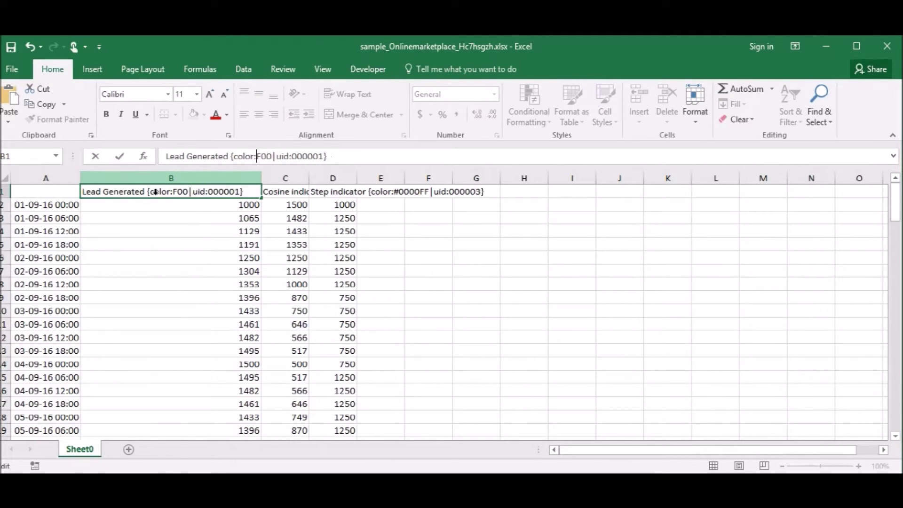
pyautogui.press('Delete')
pyautogui.press('Delete')
pyautogui.press('Delete')
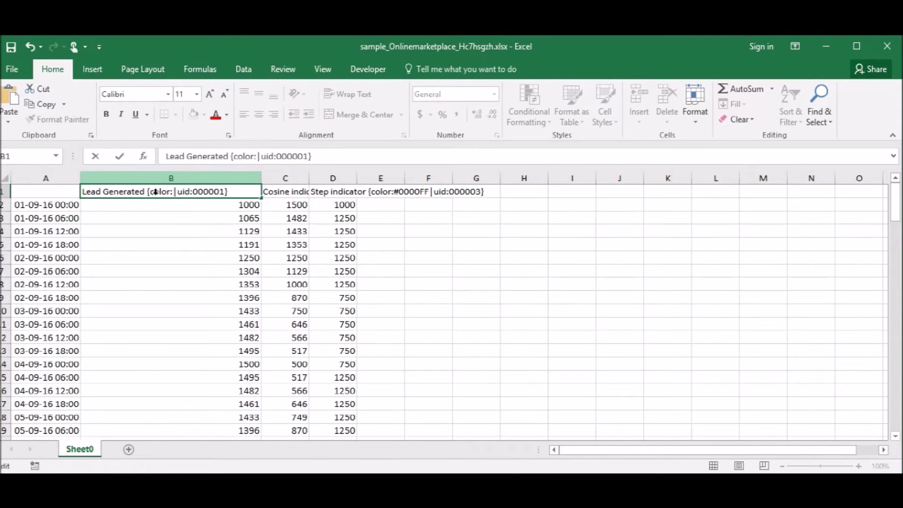
pyautogui.hotkey('alt', 'Tab')
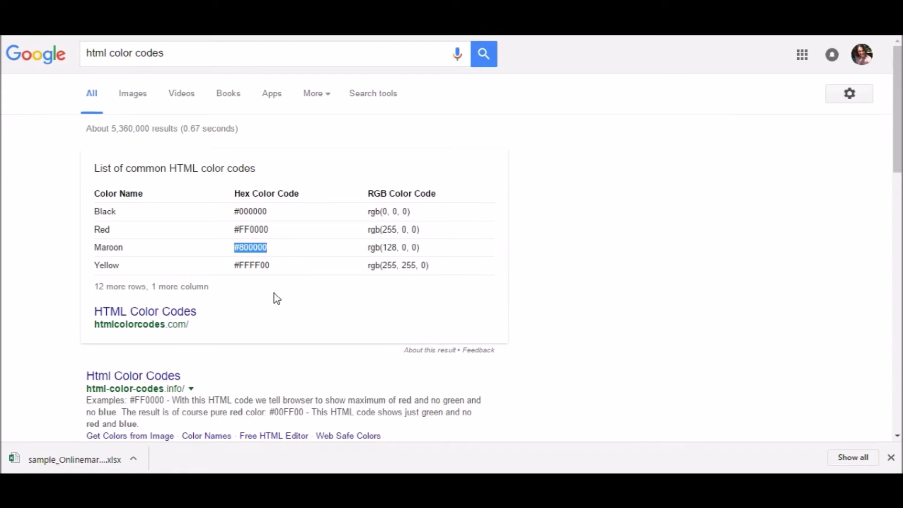
pyautogui.hotkey('alt', 'Tab')
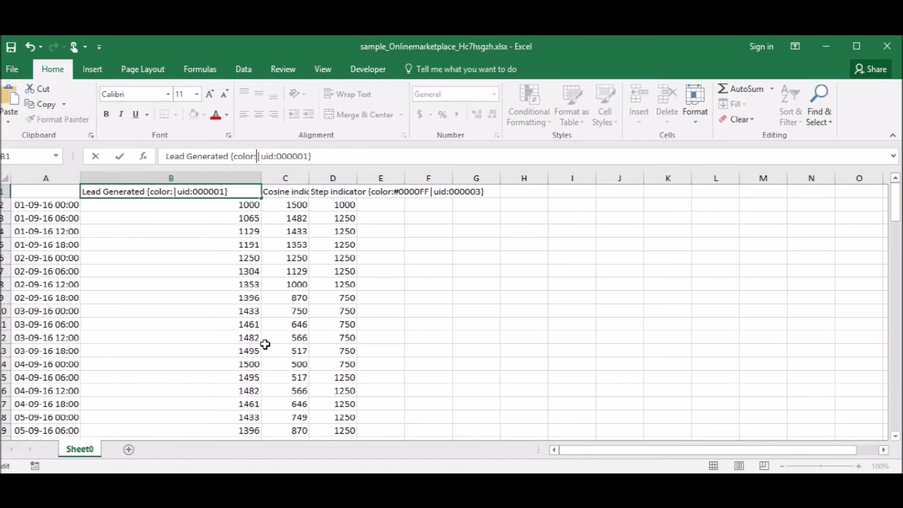
pyautogui.write('#800000')
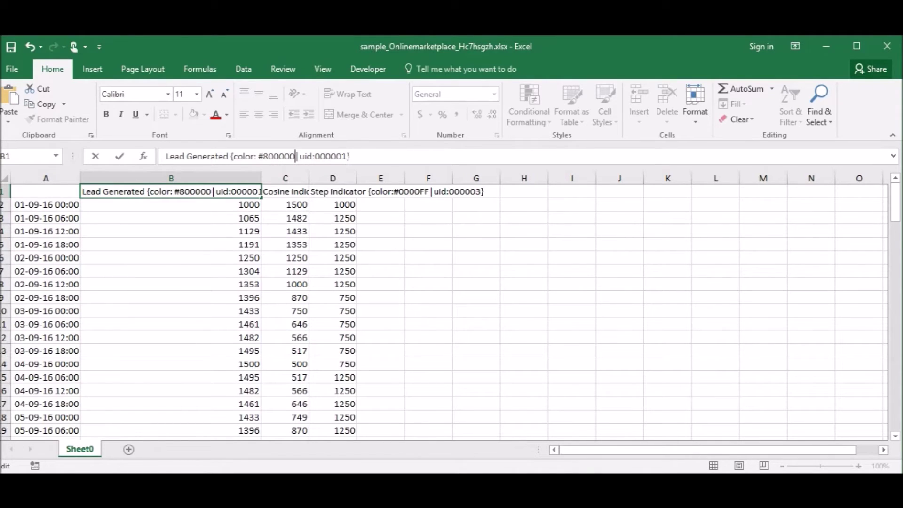
pyautogui.click(342, 156)
pyautogui.press('Delete')
pyautogui.write('2')
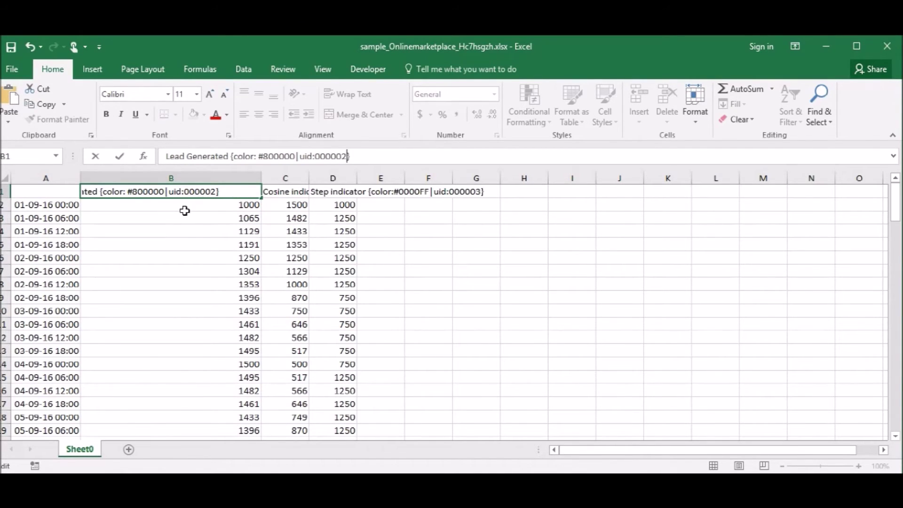
pyautogui.click(184, 210)
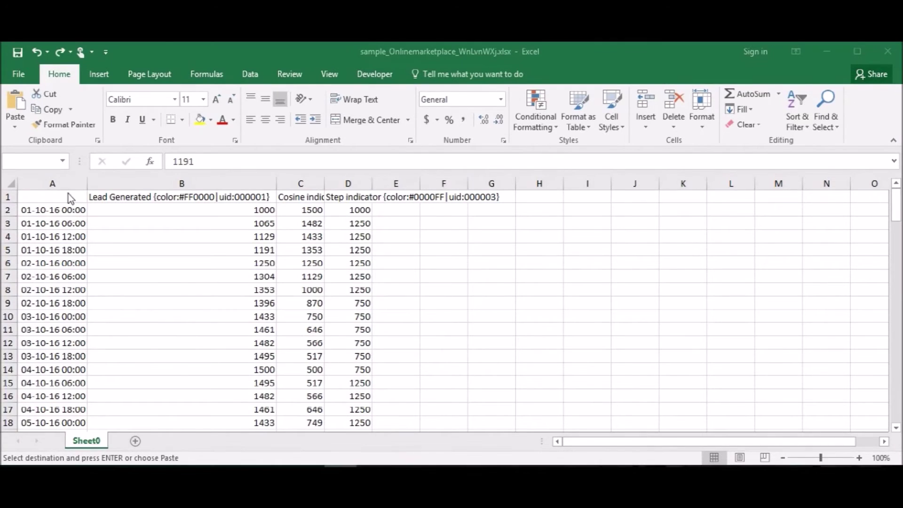
# Delete the unneeded Cosine and Step columns and auto-fit column B to its header.
pyautogui.moveTo(73, 184); pyautogui.dragTo(152, 192)
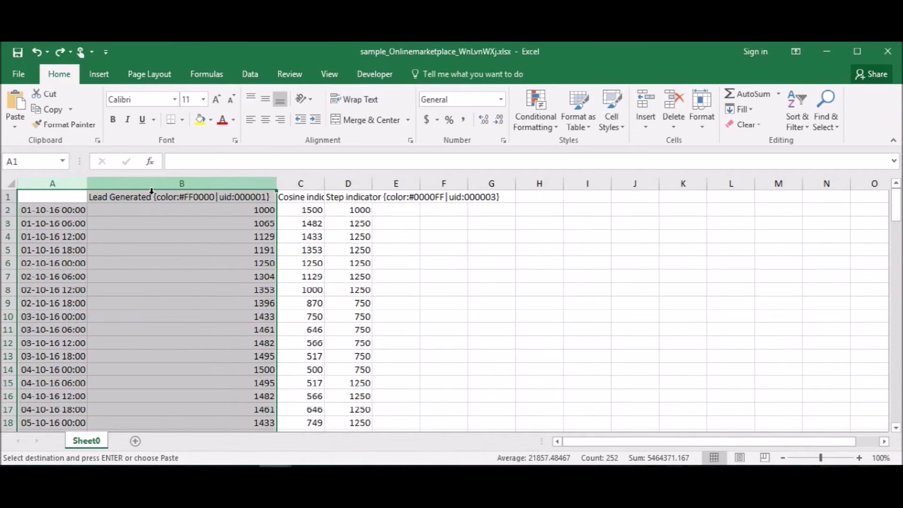
pyautogui.moveTo(162, 183); pyautogui.dragTo(202, 184)
pyautogui.rightClick(203, 185)
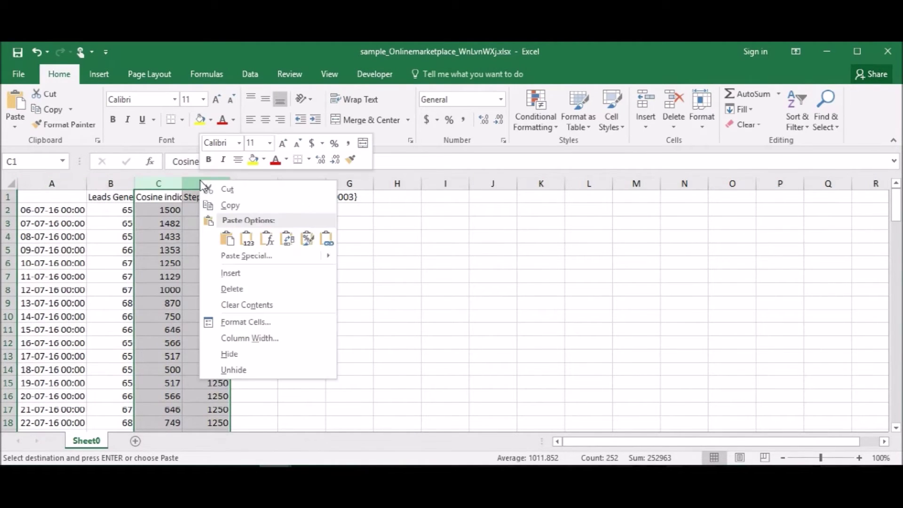
pyautogui.click(244, 289)
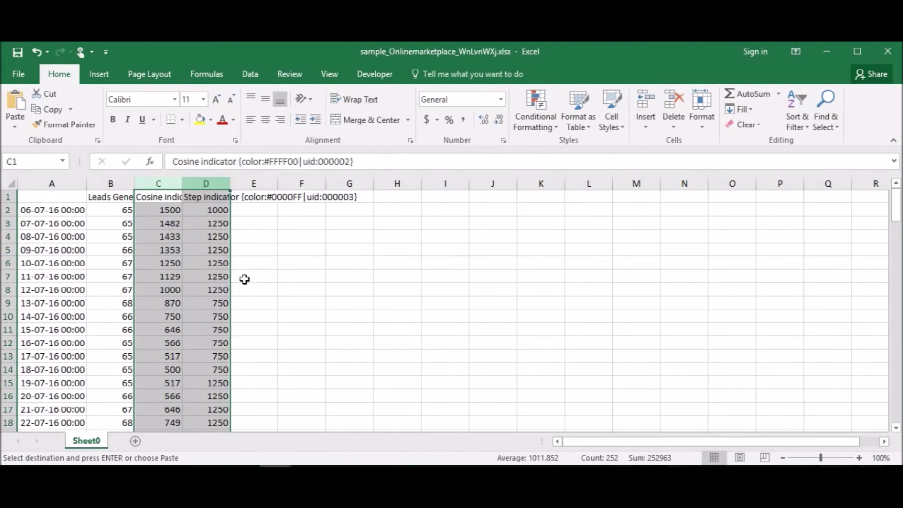
pyautogui.doubleClick(141, 190)
pyautogui.click(216, 243)
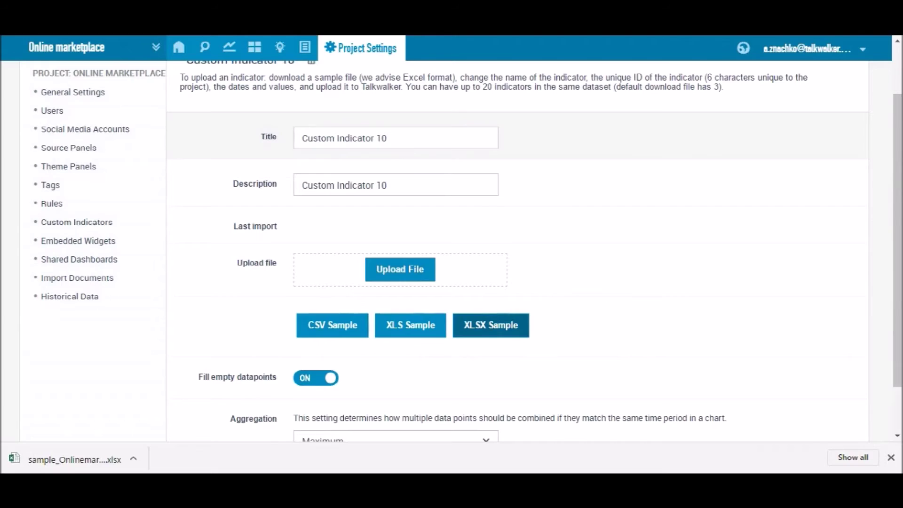
# Enter the title 'Bonanza test' and the description 'Bonanza lead generation'.
pyautogui.moveTo(396, 139); pyautogui.dragTo(282, 139)
pyautogui.write('B')
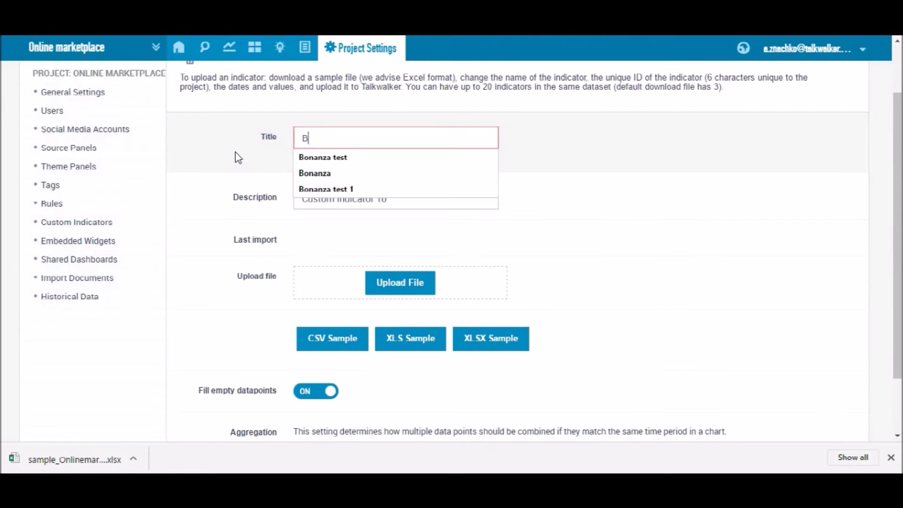
pyautogui.write('onanza ')
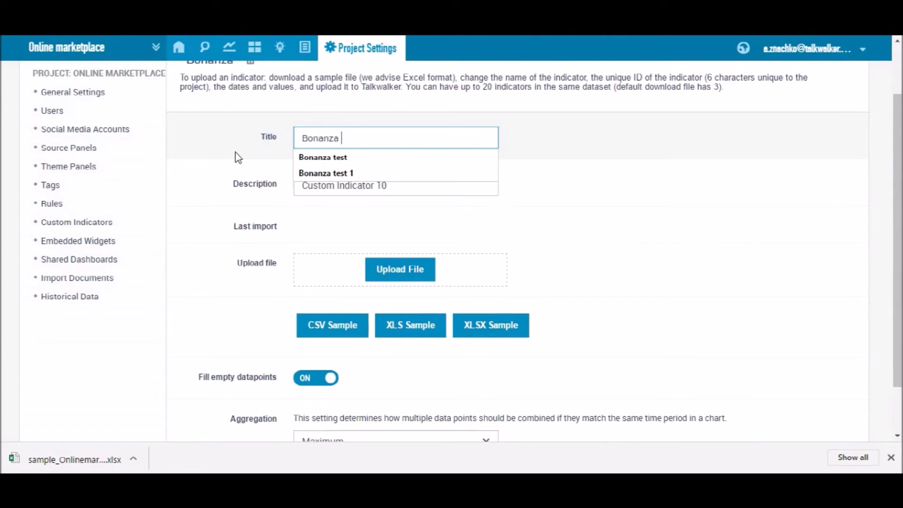
pyautogui.write('test')
pyautogui.press('Tab')
pyautogui.write('Bon')
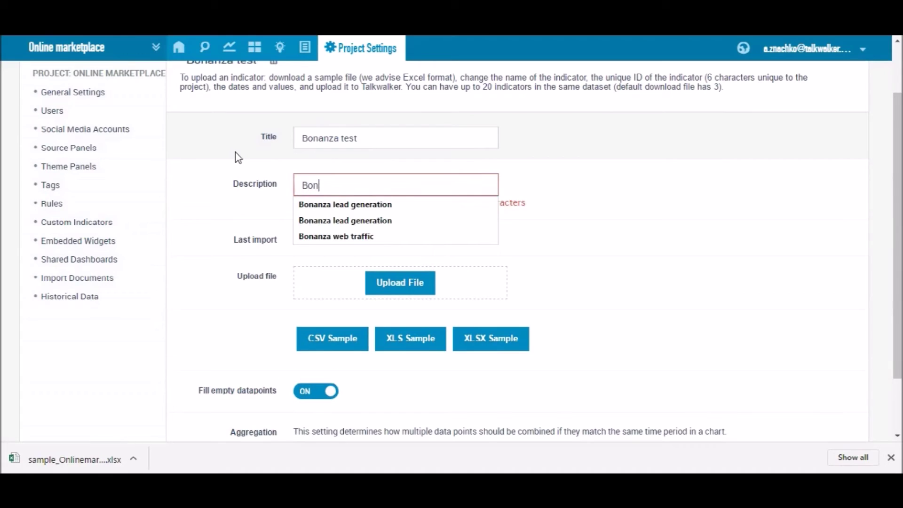
pyautogui.write('anza lead generation')
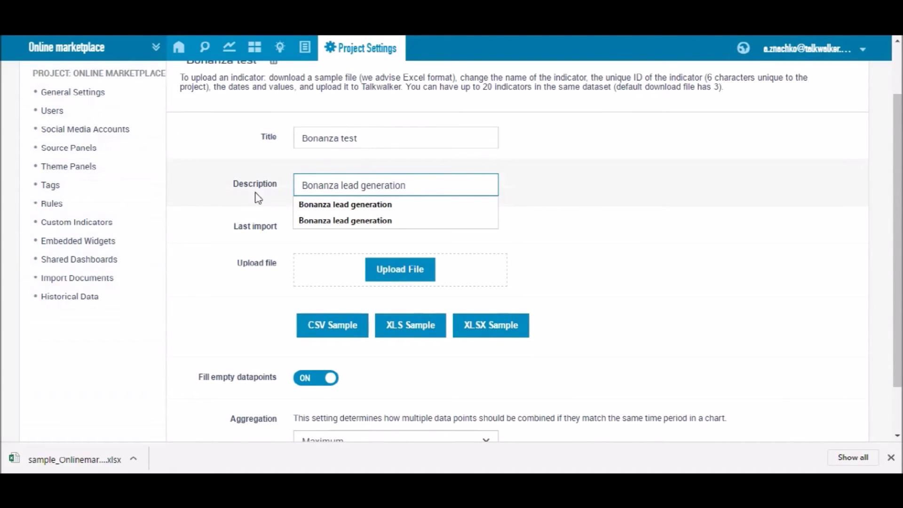
pyautogui.click(547, 236)
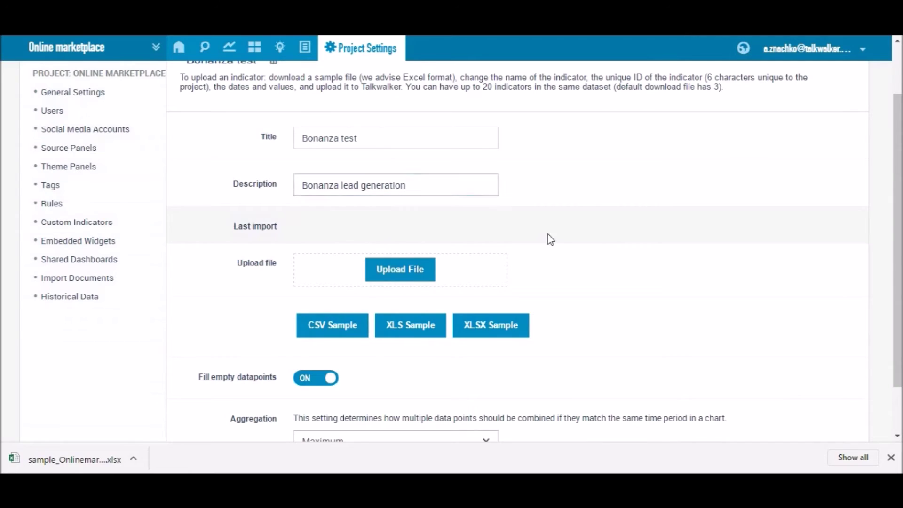
# Attach Bonanza lead generation.xls and save the new custom indicator.
pyautogui.click(406, 273)
pyautogui.click(177, 99)
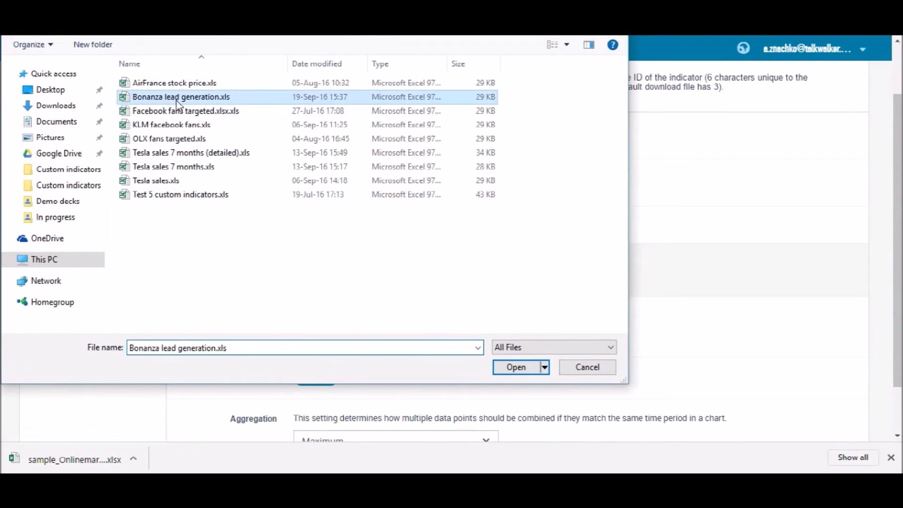
pyautogui.click(520, 368)
pyautogui.scroll(-1, 565, 360)
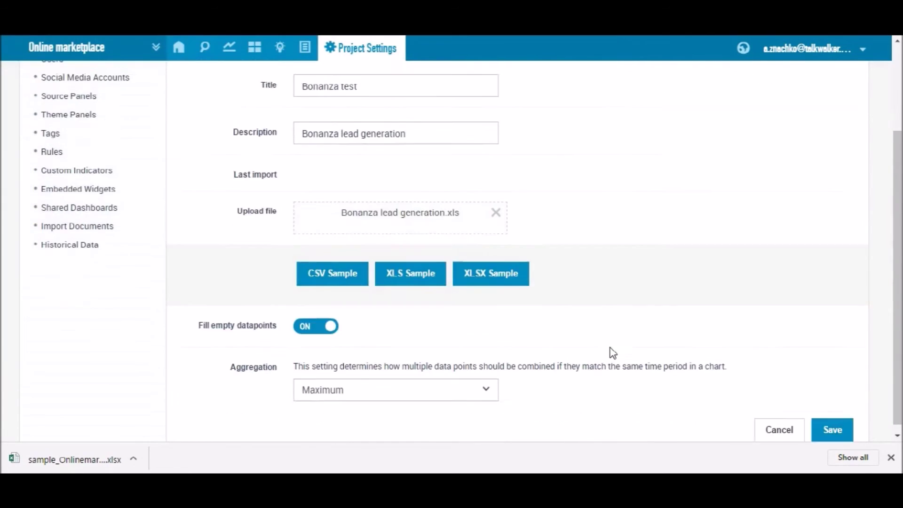
pyautogui.click(833, 423)
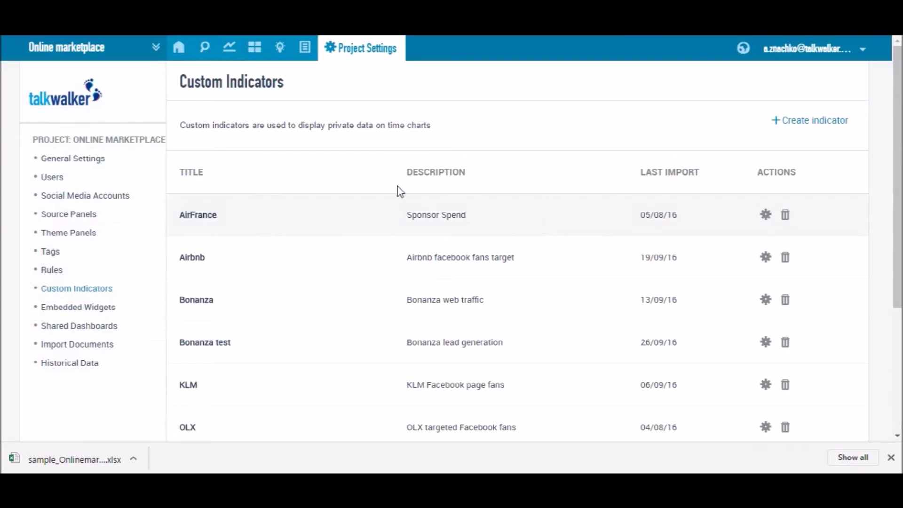
# Go to the Analytics results for the Bonanza topic and bring up the date range calendar.
pyautogui.click(230, 46)
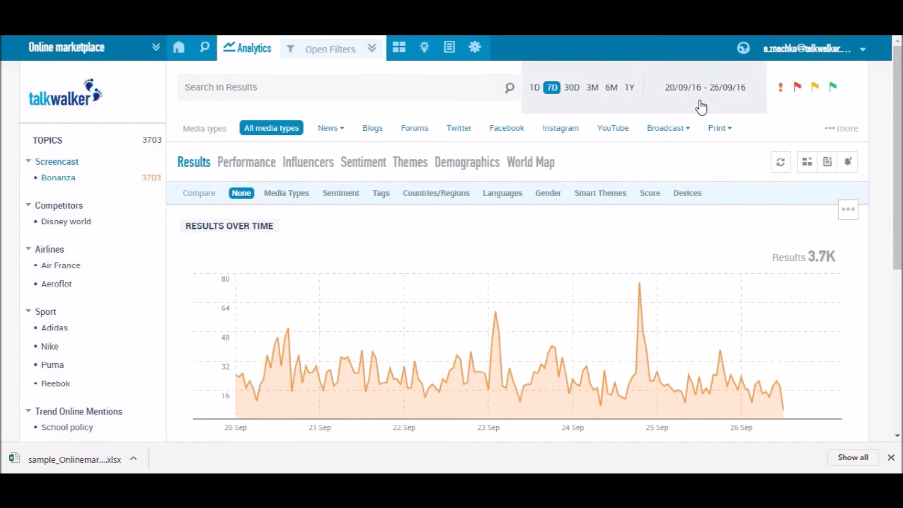
pyautogui.click(701, 106)
# Set the results date range to 06/07/16 through 04/08/16.
pyautogui.click(549, 113)
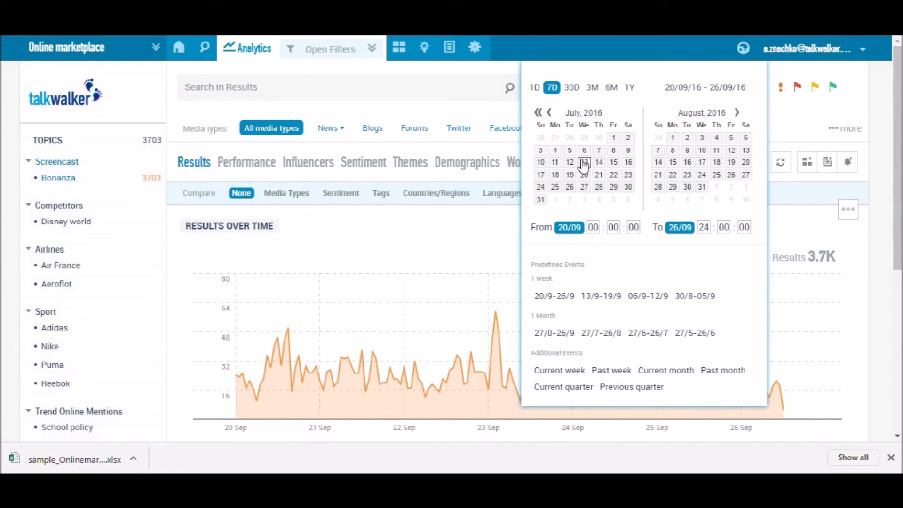
pyautogui.click(585, 149)
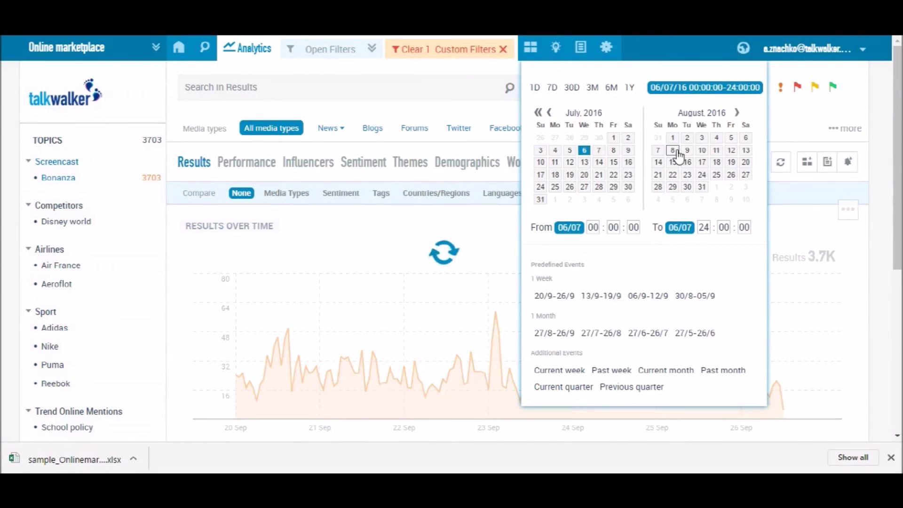
pyautogui.click(716, 139)
pyautogui.click(875, 158)
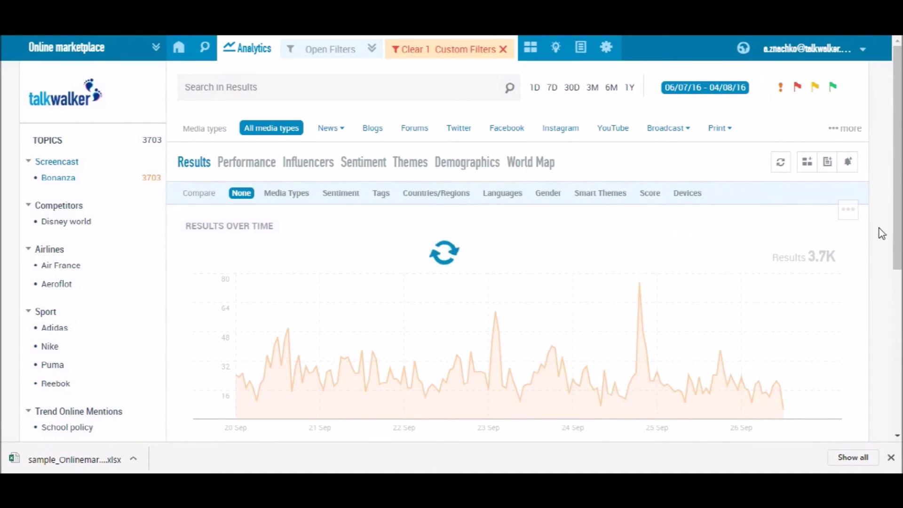
# Overlay the Leads Generated custom indicator on the Bonanza Results Over Time chart.
pyautogui.click(852, 213)
pyautogui.scroll(-1, 779, 288)
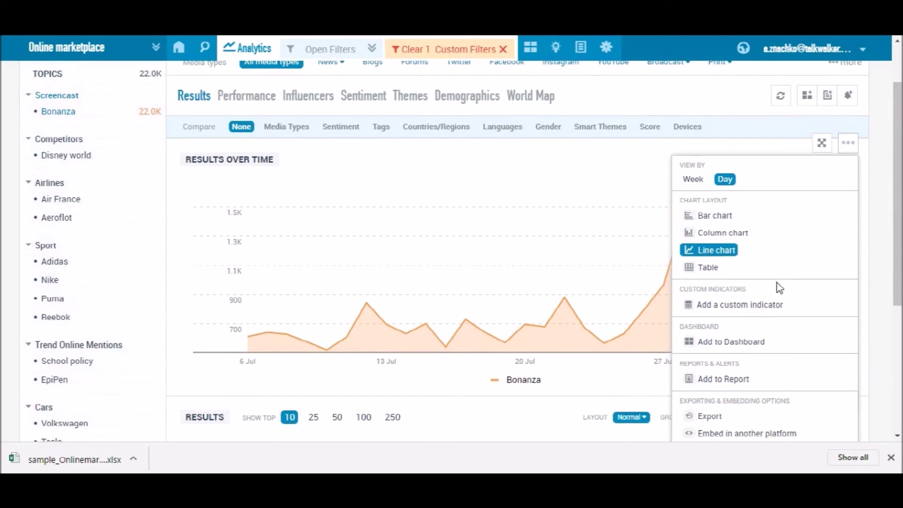
pyautogui.scroll(-1, 773, 299)
pyautogui.click(749, 240)
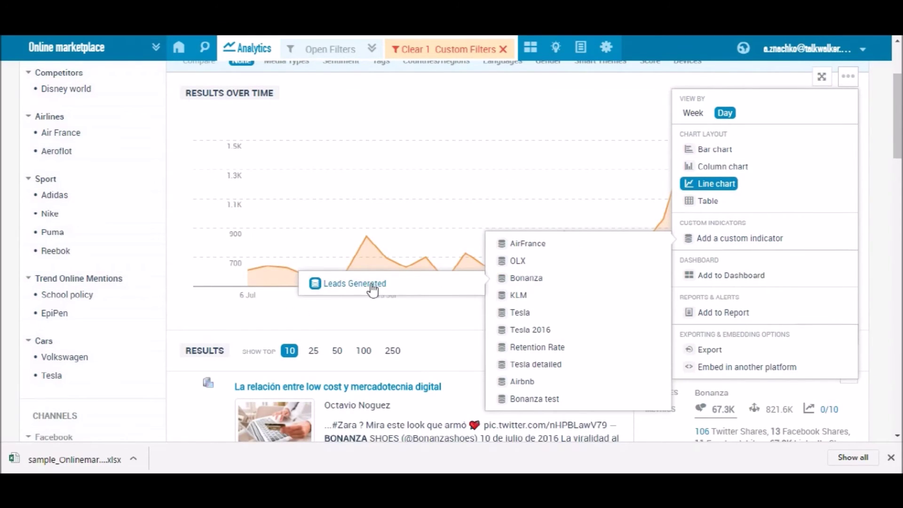
pyautogui.click(370, 284)
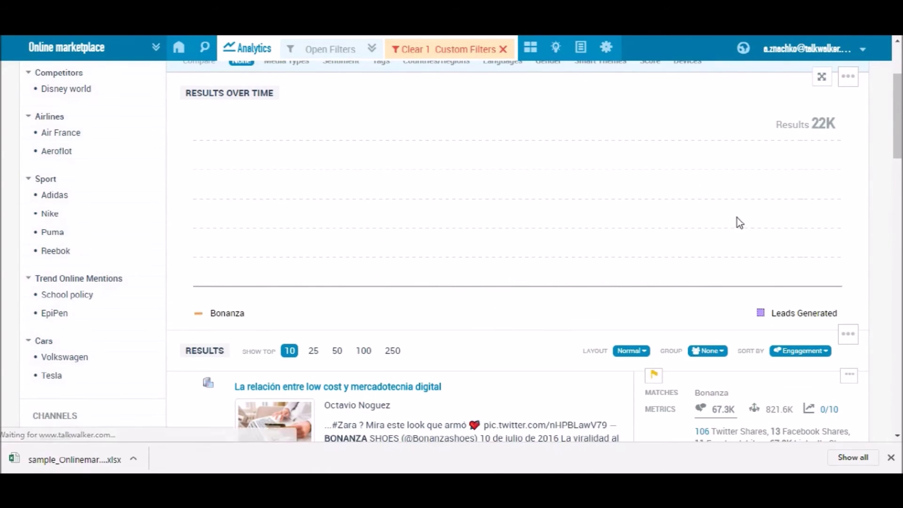
pyautogui.scroll(1, 820, 196)
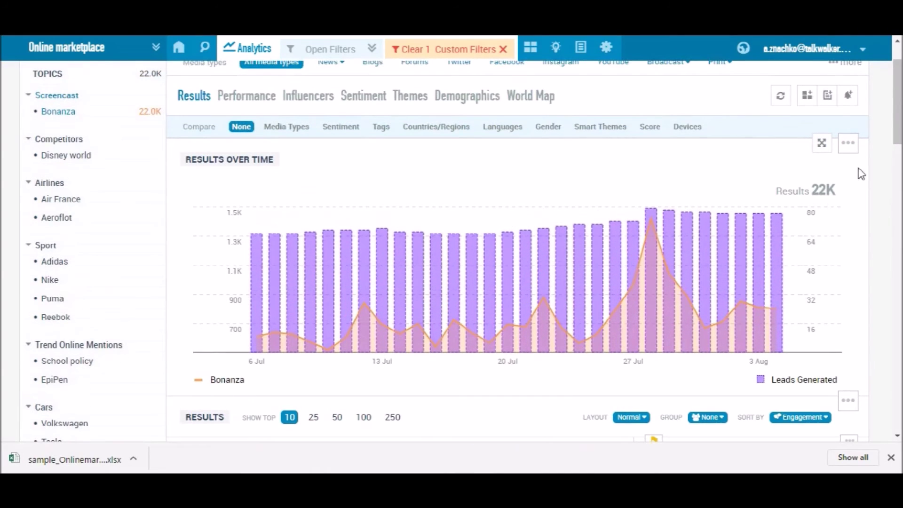
pyautogui.click(849, 145)
pyautogui.moveTo(716, 304)
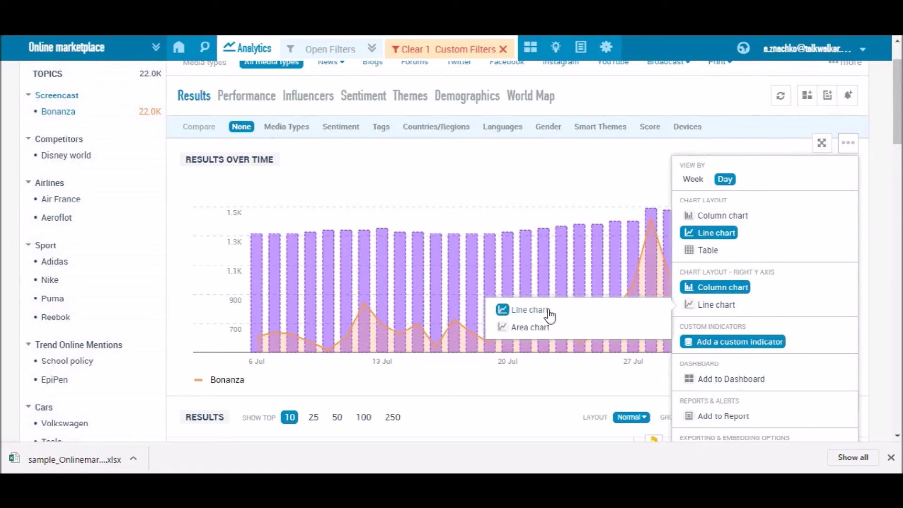
# Switch the right-axis Leads Generated series from columns to a line chart.
pyautogui.click(530, 316)
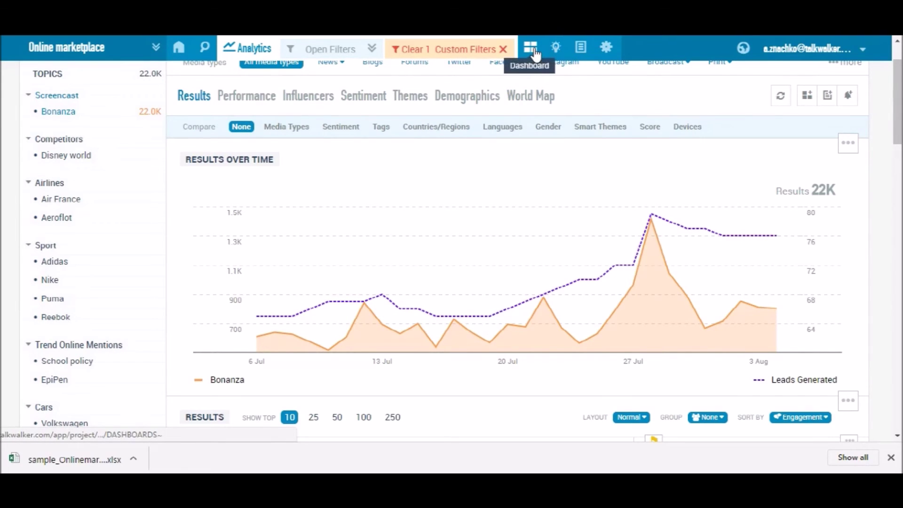
# Return to the results view and add Leads Generated to the chart again.
pyautogui.click(252, 97)
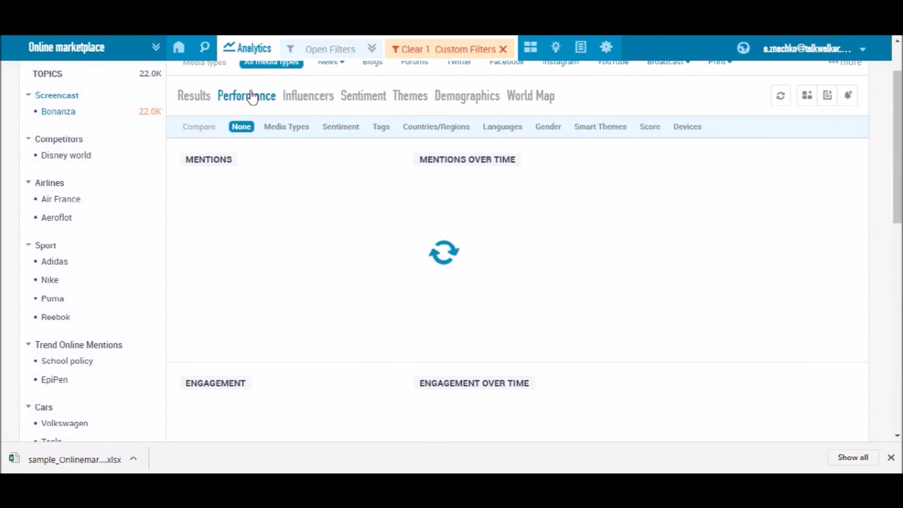
pyautogui.click(198, 100)
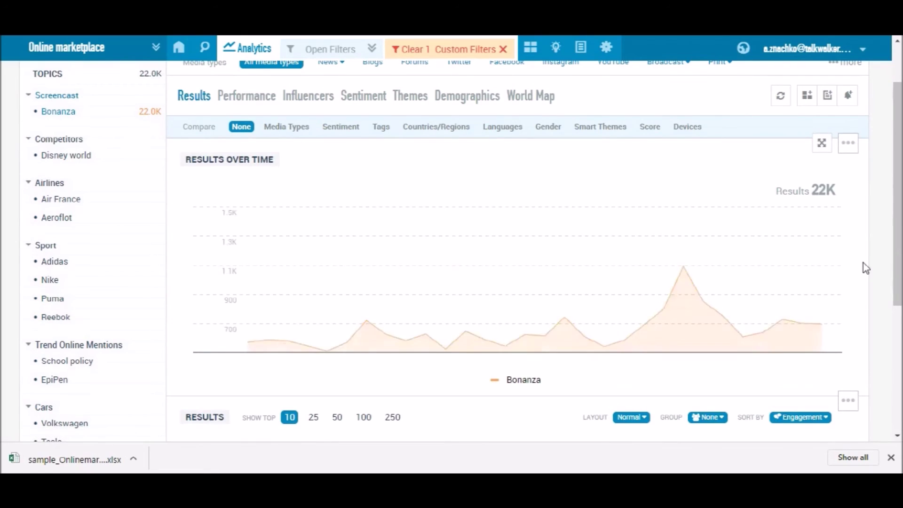
pyautogui.click(848, 145)
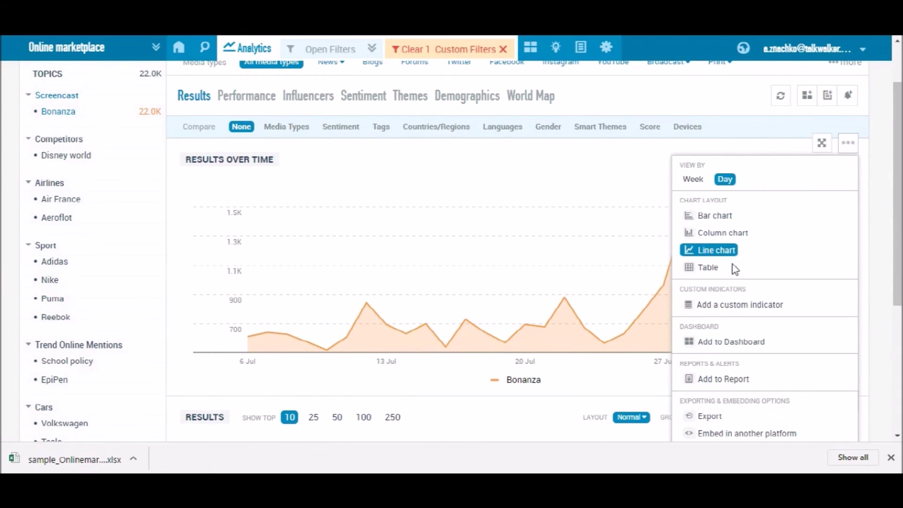
pyautogui.moveTo(525, 345)
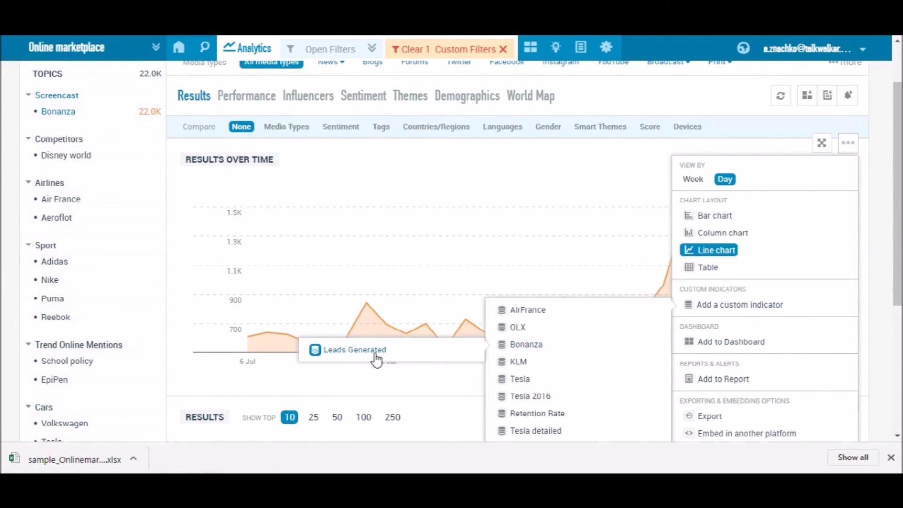
pyautogui.click(375, 358)
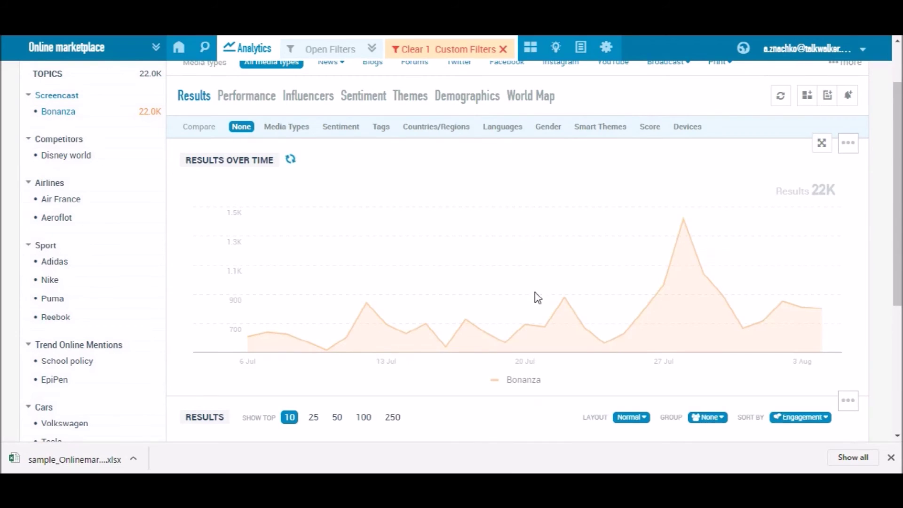
# Draw the Leads Generated series as a line on the right Y axis.
pyautogui.click(854, 155)
pyautogui.moveTo(716, 304)
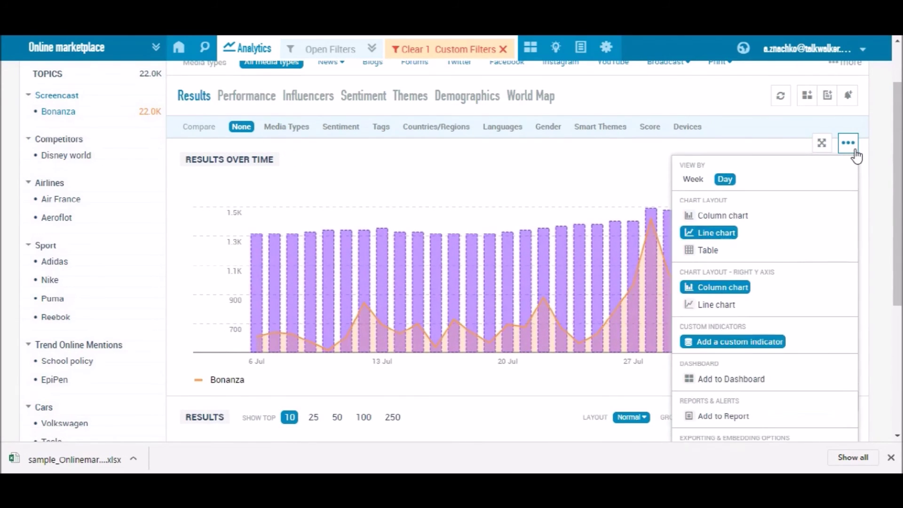
pyautogui.click(715, 307)
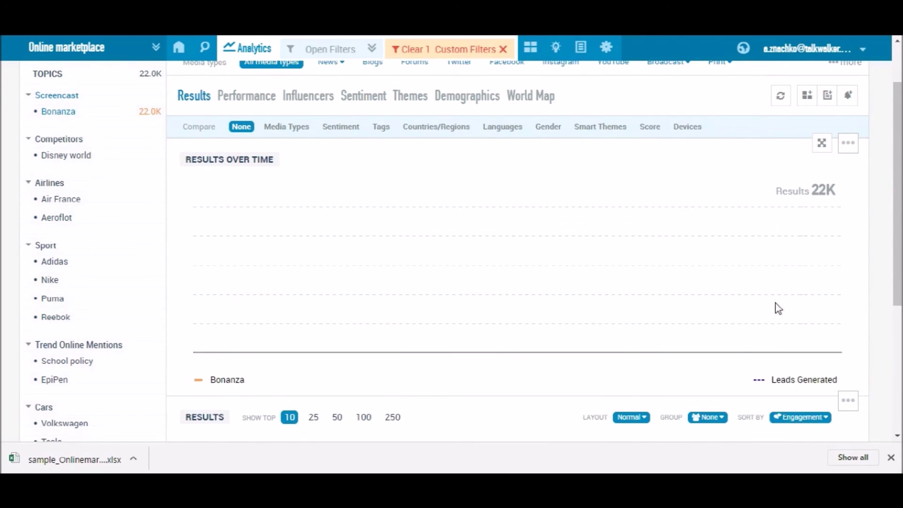
pyautogui.click(847, 144)
pyautogui.scroll(-3, 808, 228)
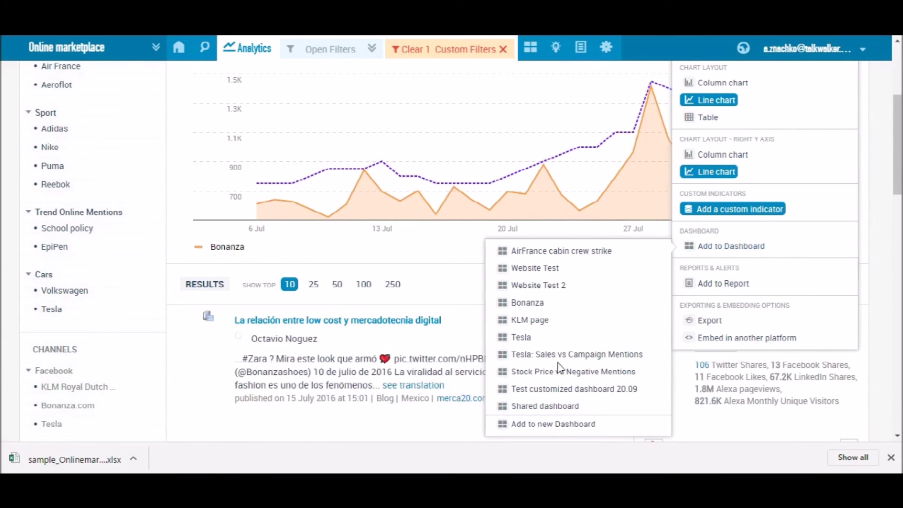
# Add the Results Over Time chart to a new dashboard named 'test', then go to dashboards.
pyautogui.click(557, 426)
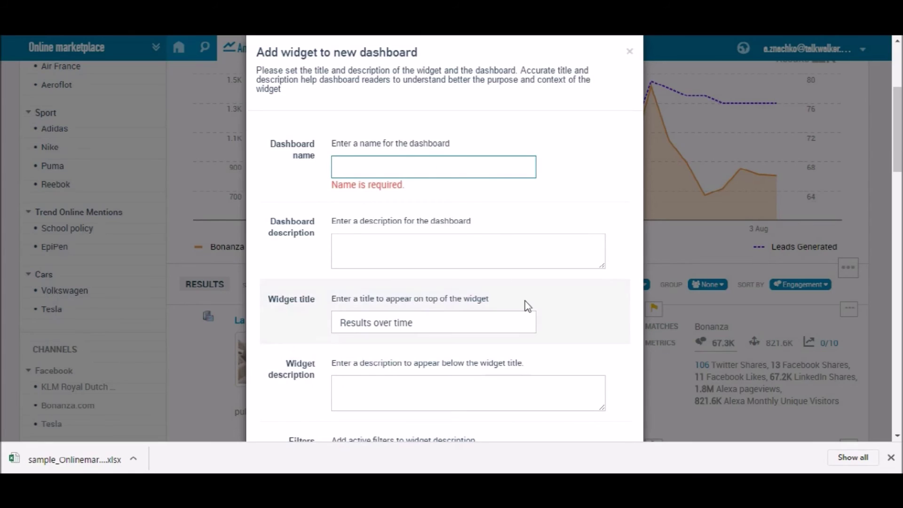
pyautogui.write('test')
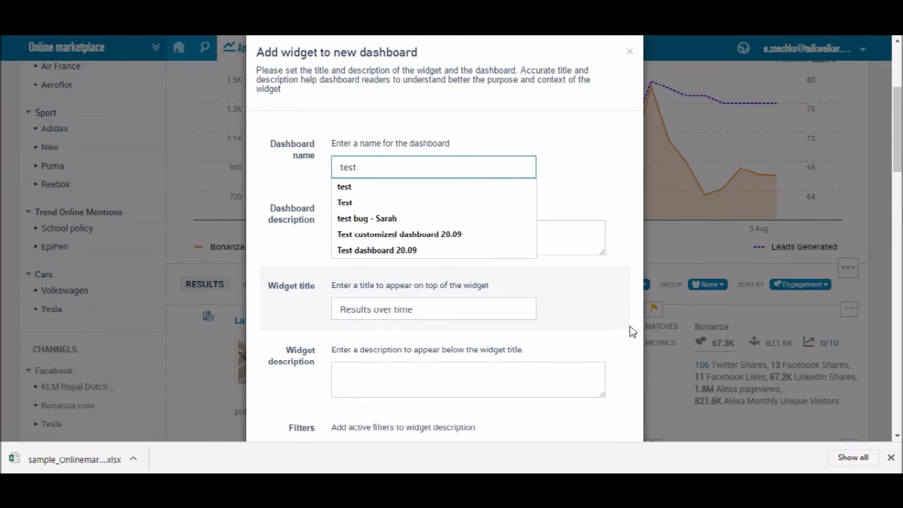
pyautogui.click(594, 165)
pyautogui.hotkey('ctrl', '-')
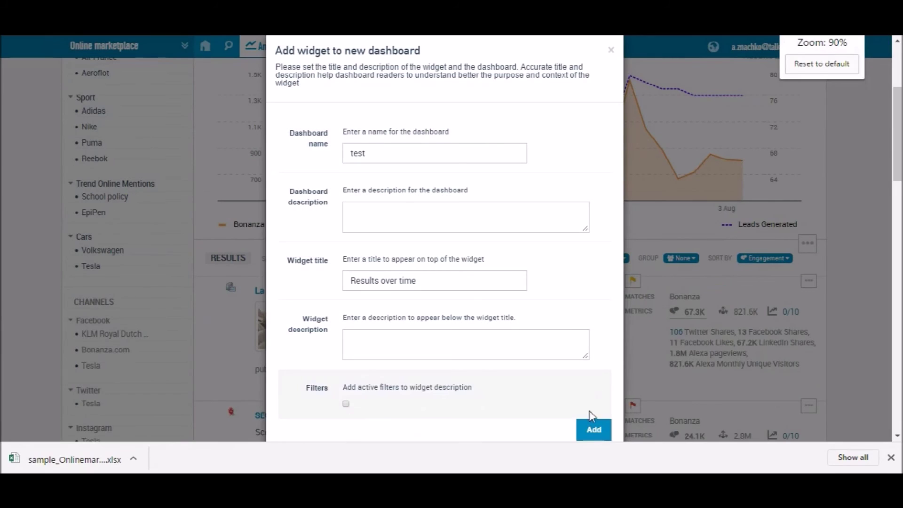
pyautogui.click(595, 431)
pyautogui.hotkey('ctrl', '0')
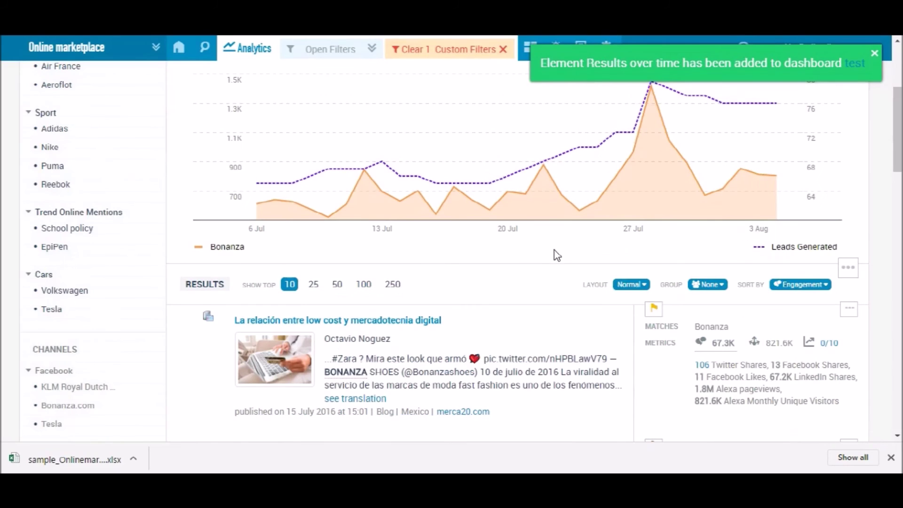
pyautogui.moveTo(447, 49)
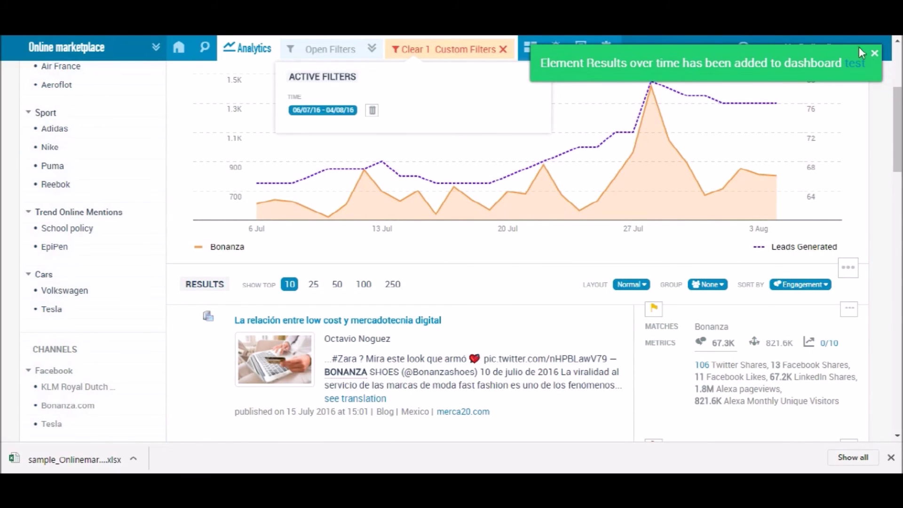
pyautogui.click(874, 53)
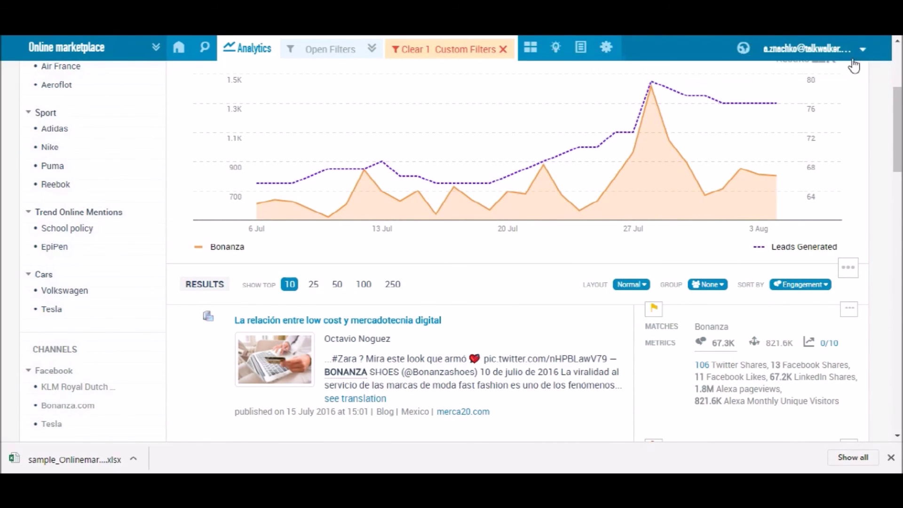
pyautogui.click(536, 56)
# Put the Shared dashboard into edit mode and open the Results Over Time widget's options.
pyautogui.click(370, 270)
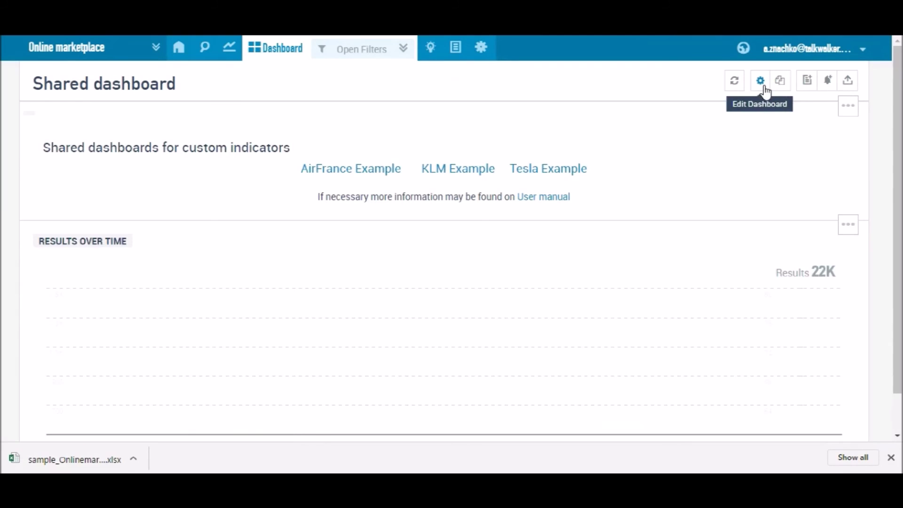
pyautogui.click(761, 81)
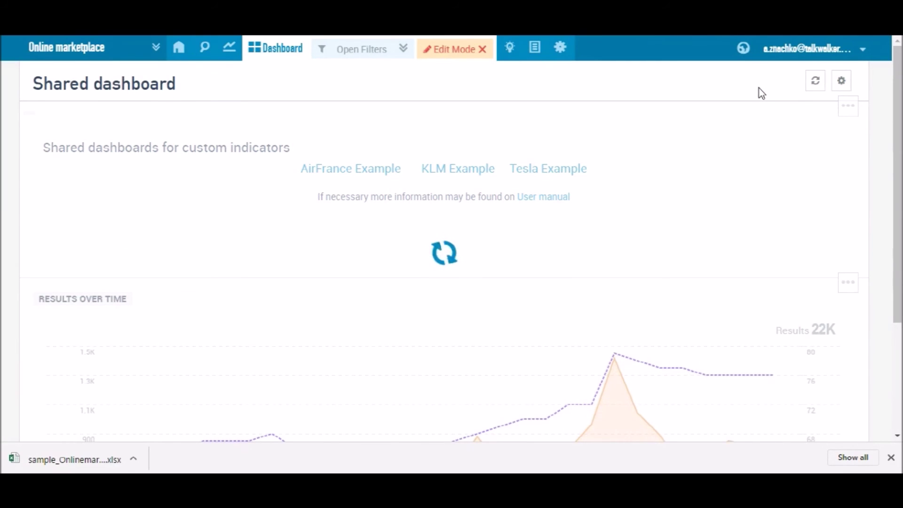
pyautogui.scroll(-2, 769, 175)
pyautogui.scroll(-3, 768, 176)
pyautogui.scroll(-1, 816, 228)
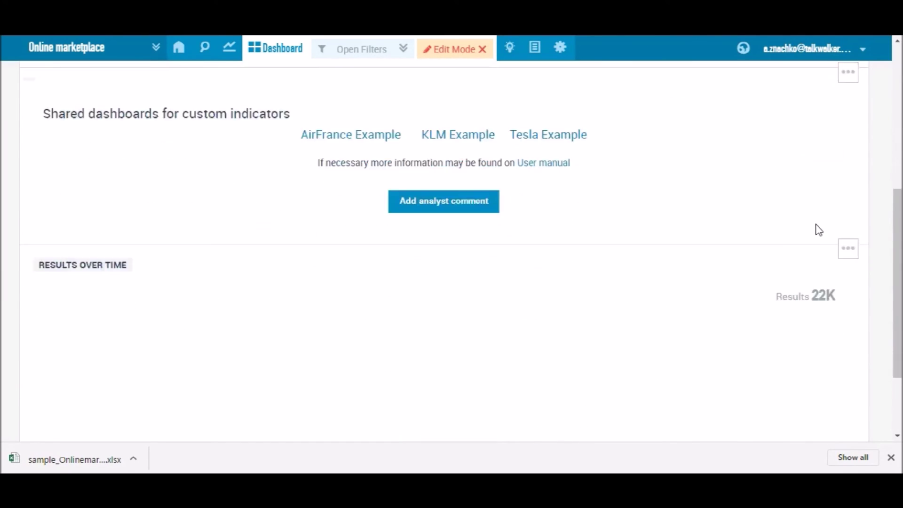
pyautogui.scroll(-2, 836, 205)
pyautogui.click(849, 159)
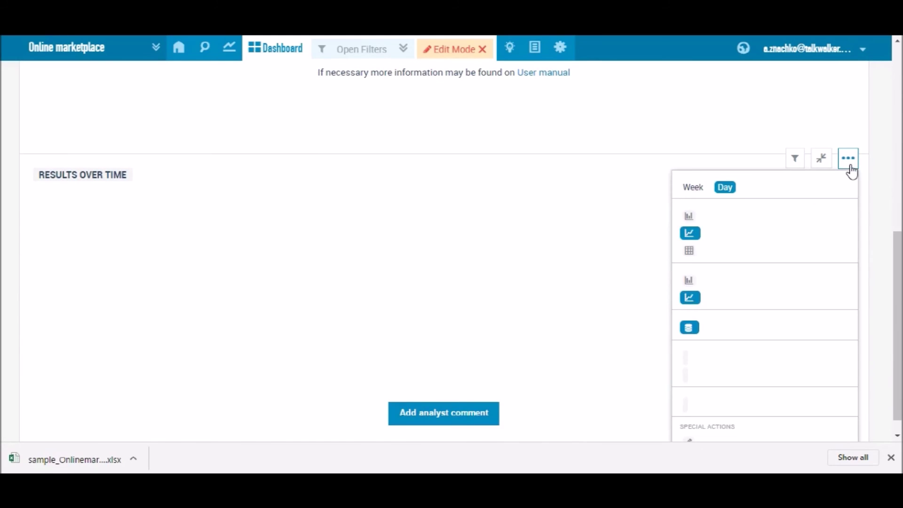
pyautogui.scroll(-1, 781, 246)
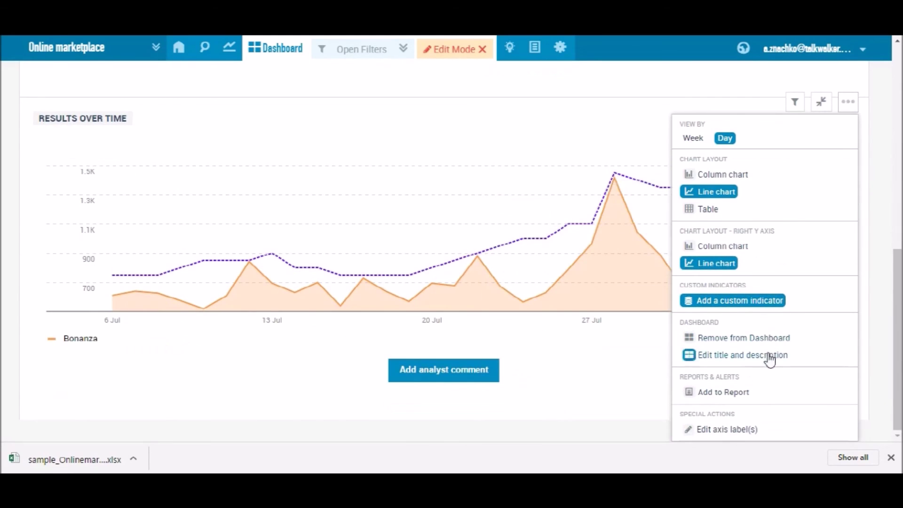
# Label the left Y axis 'Mentions' and the right Y axis 'Lead gen stats'.
pyautogui.click(744, 433)
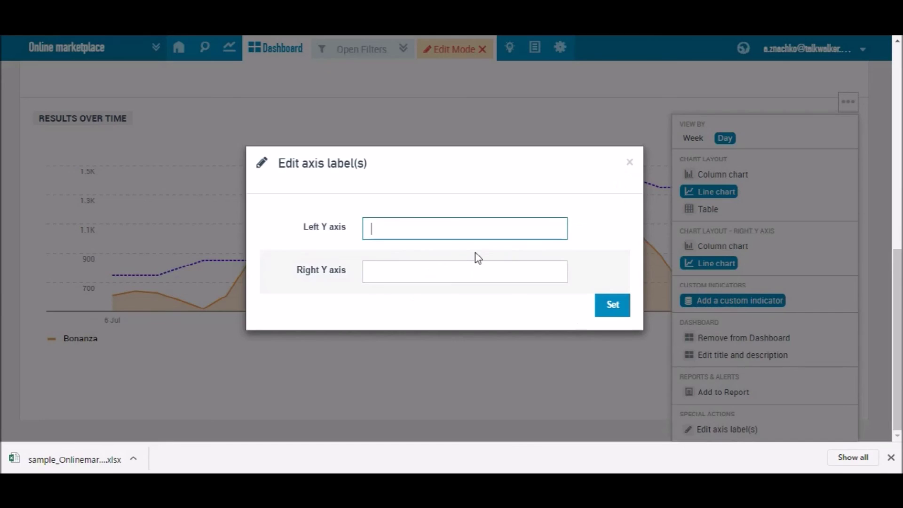
pyautogui.write('Mentions')
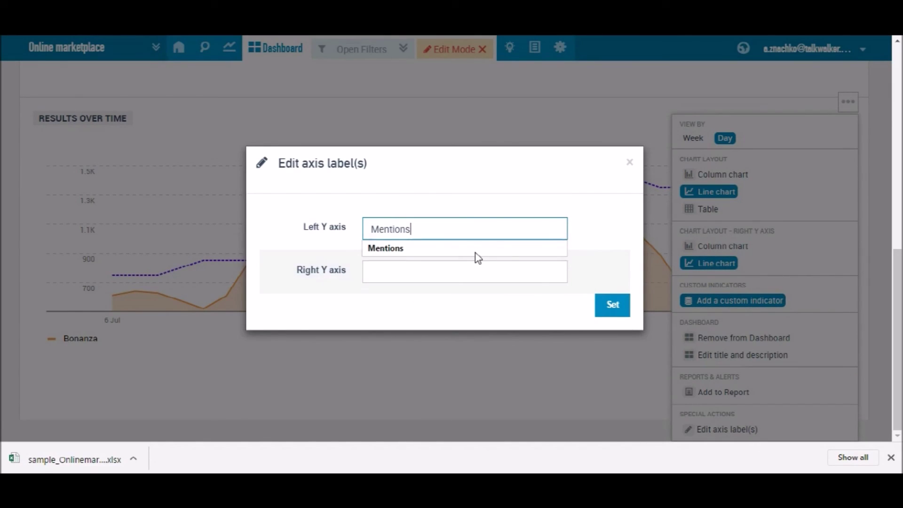
pyautogui.press('Tab')
pyautogui.write('L')
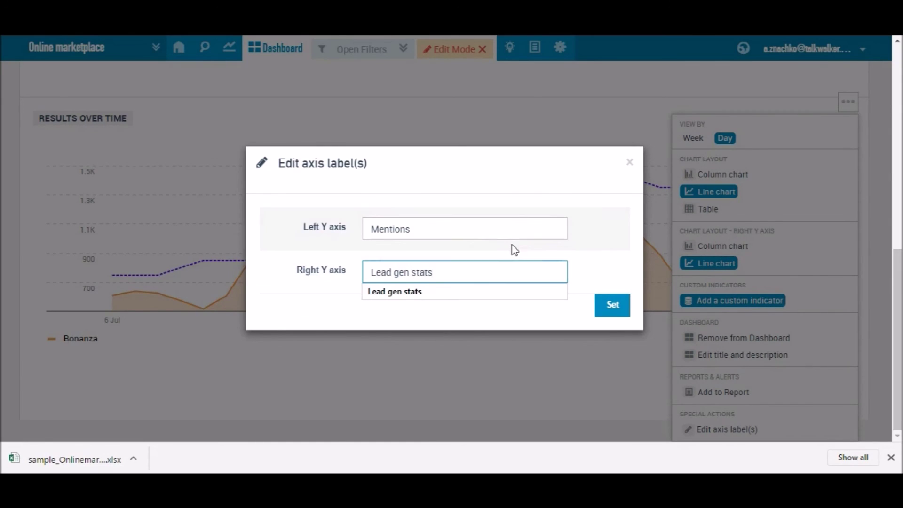
pyautogui.click(612, 314)
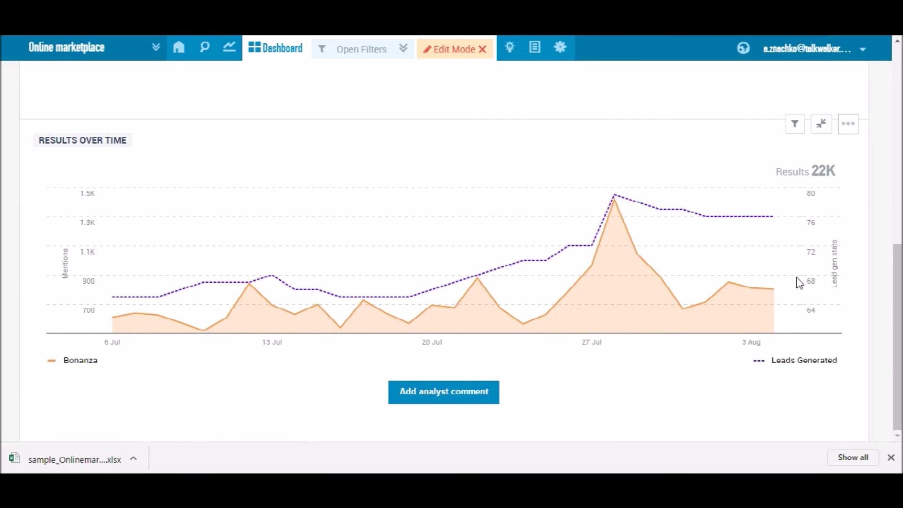
pyautogui.scroll(1, 822, 200)
pyautogui.scroll(3, 823, 200)
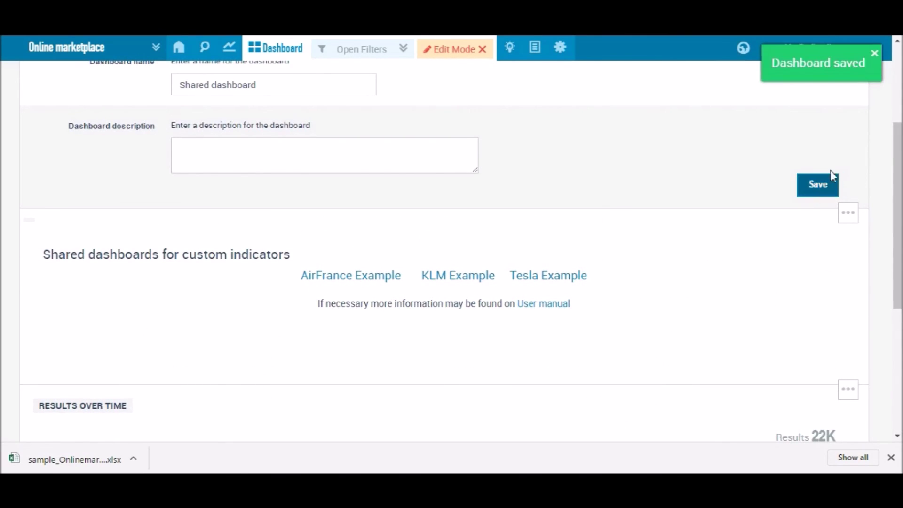
pyautogui.scroll(2, 858, 160)
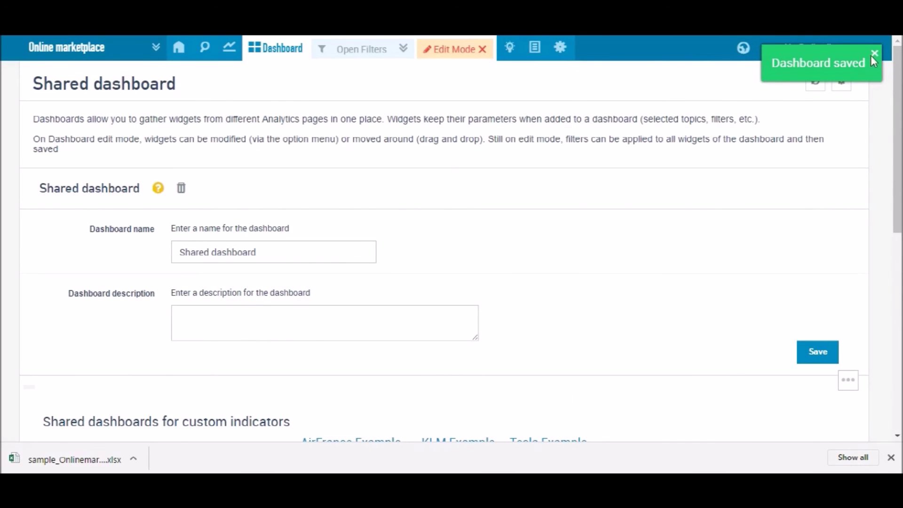
# Close the 'Dashboard saved' notice and exit edit mode on the Shared dashboard.
pyautogui.click(873, 54)
pyautogui.click(842, 82)
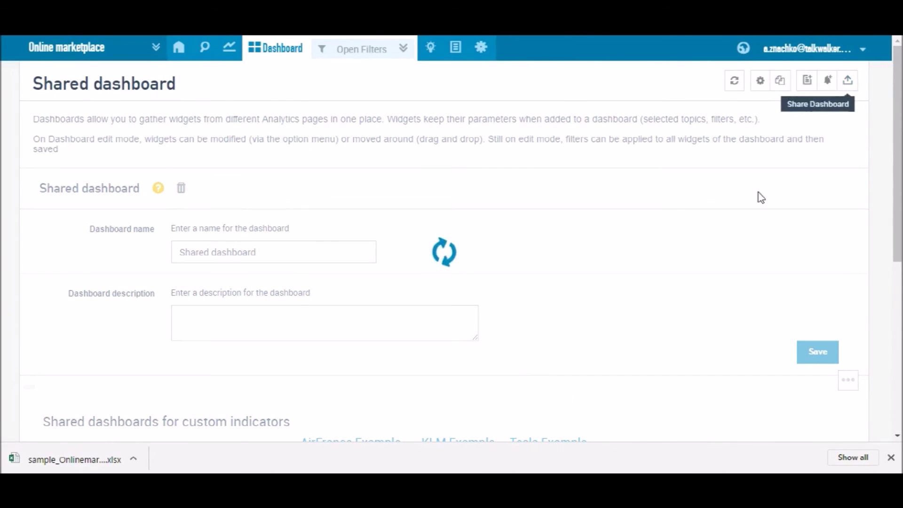